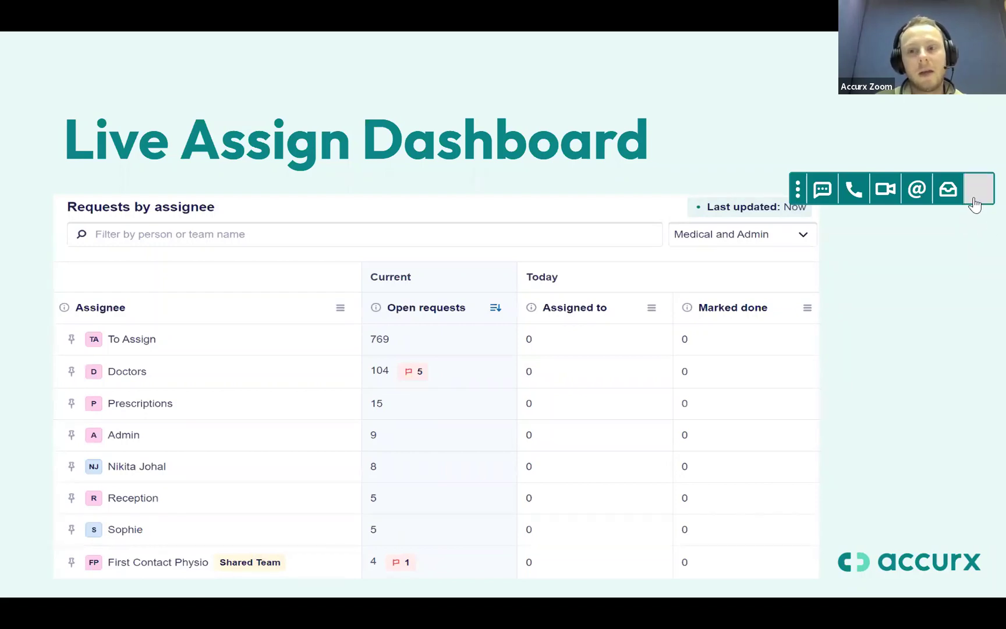
Open Manage Organisation from the JR account menu and scroll down to its sections
left_click(975, 198)
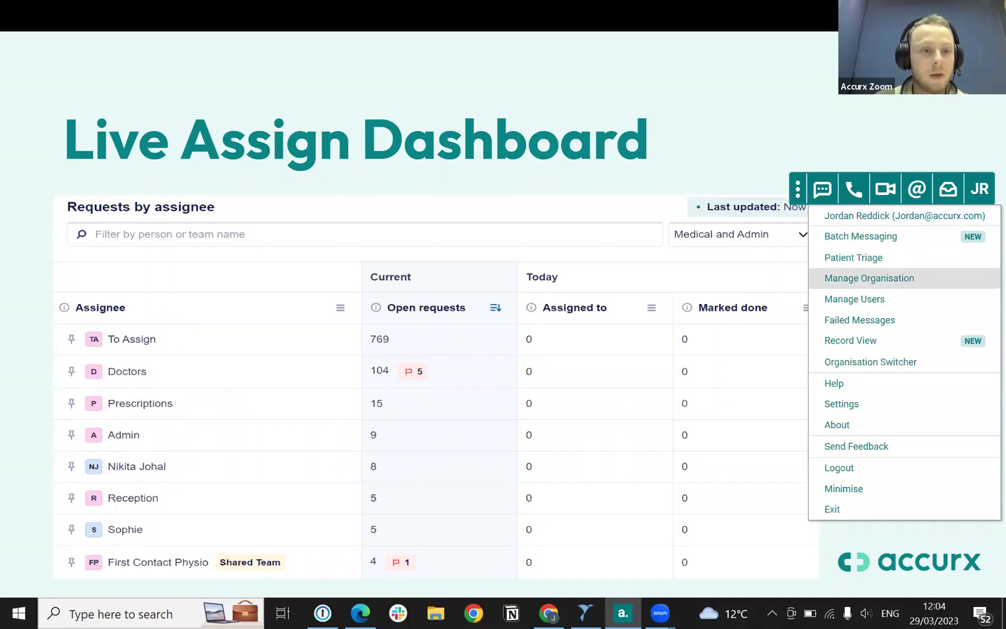
left_click(861, 279)
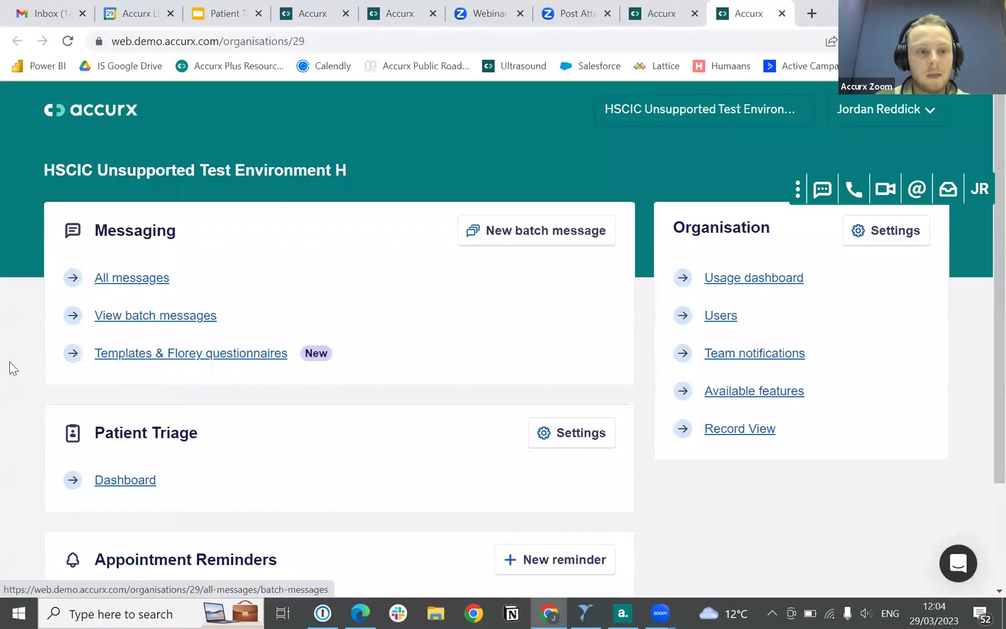
scroll(9, 364, "down", 2)
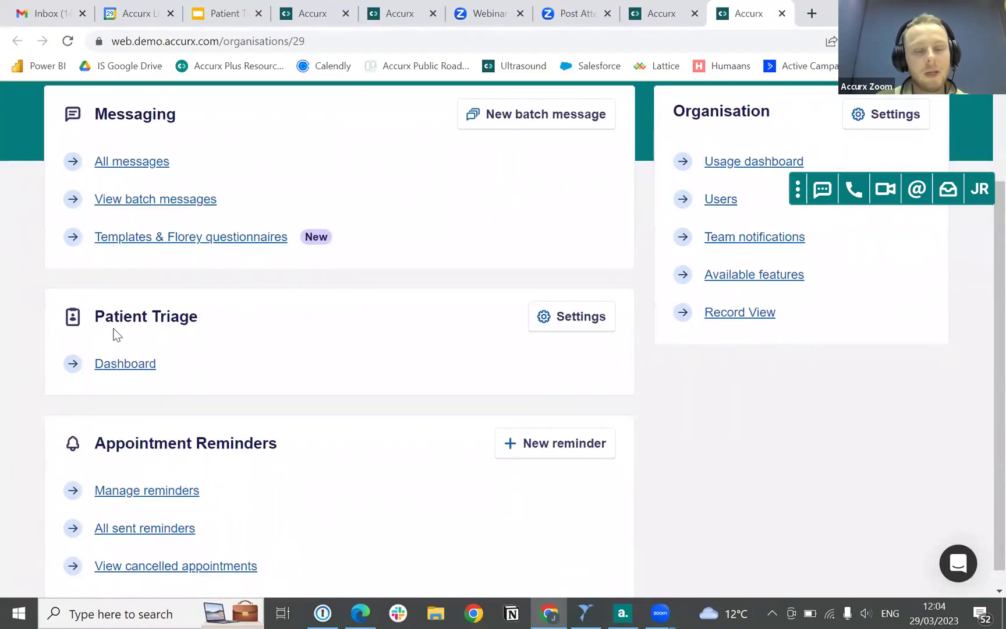
Switch the organisation dropdown to The Accurx Practice and open its Patient Triage Dashboard
left_click(123, 367)
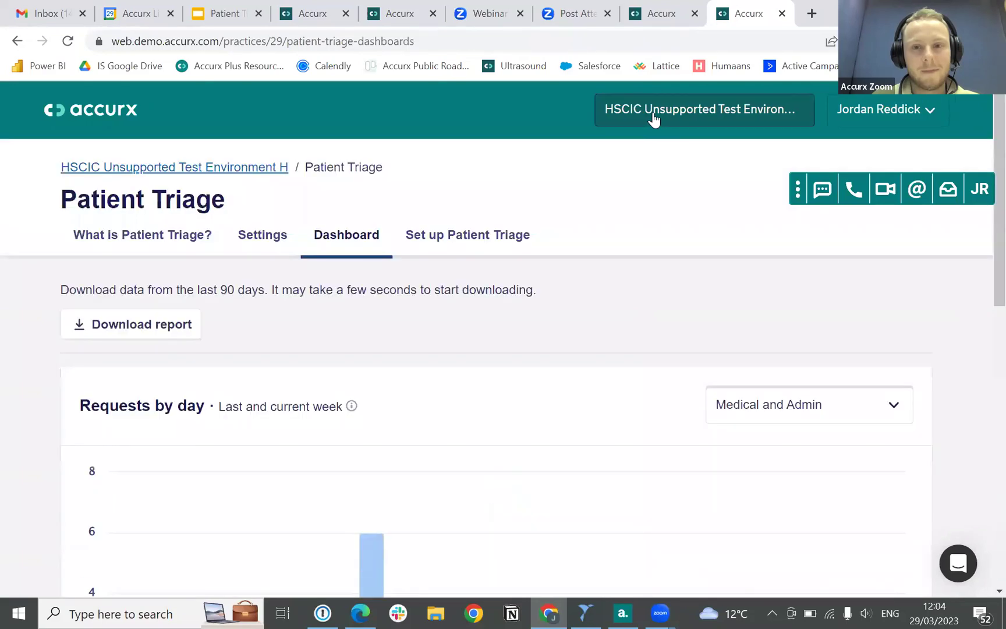
left_click(652, 119)
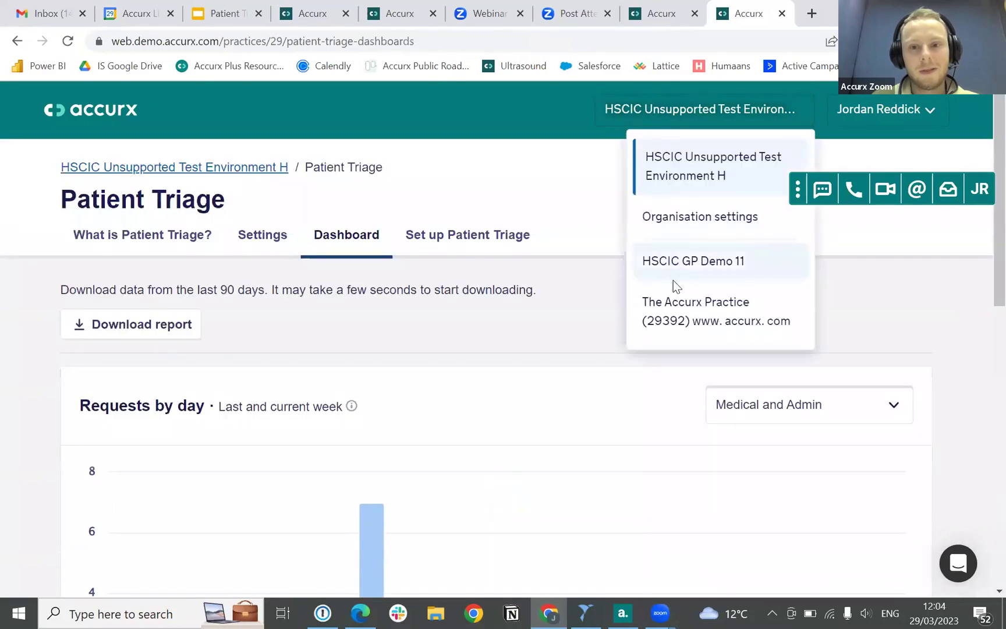
left_click(670, 302)
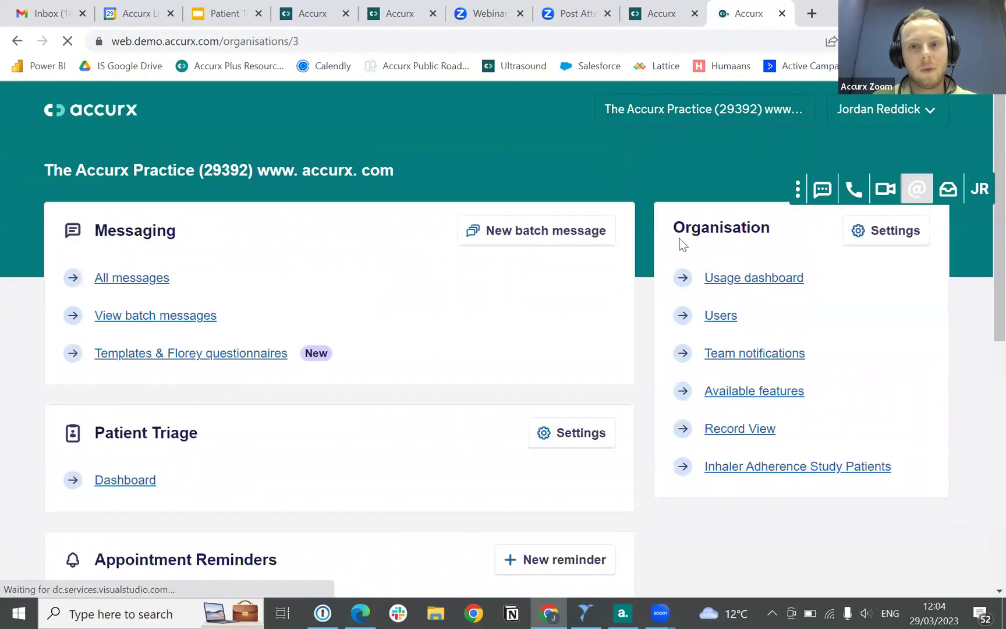
left_click(119, 493)
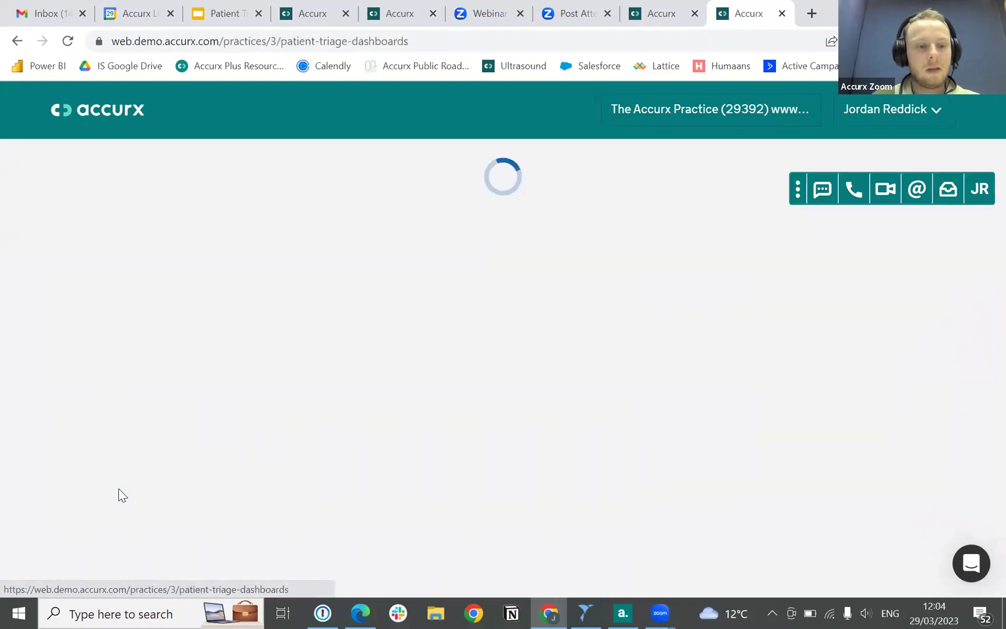
Scroll the loaded dashboard to Requests by assignee and focus the person or team name filter
scroll(1, 420, "down", 1)
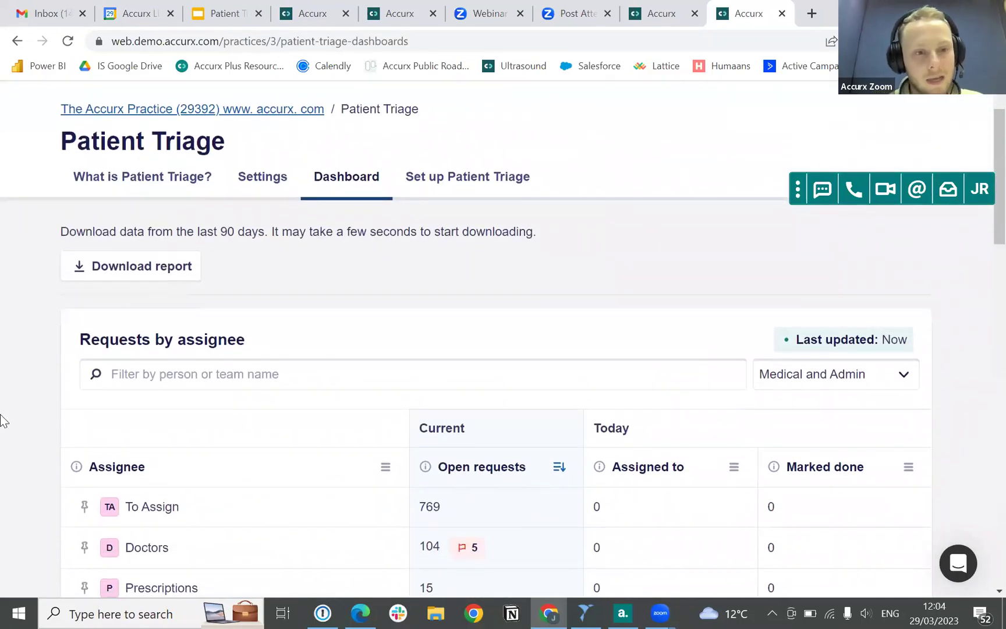
scroll(2, 420, "down", 2)
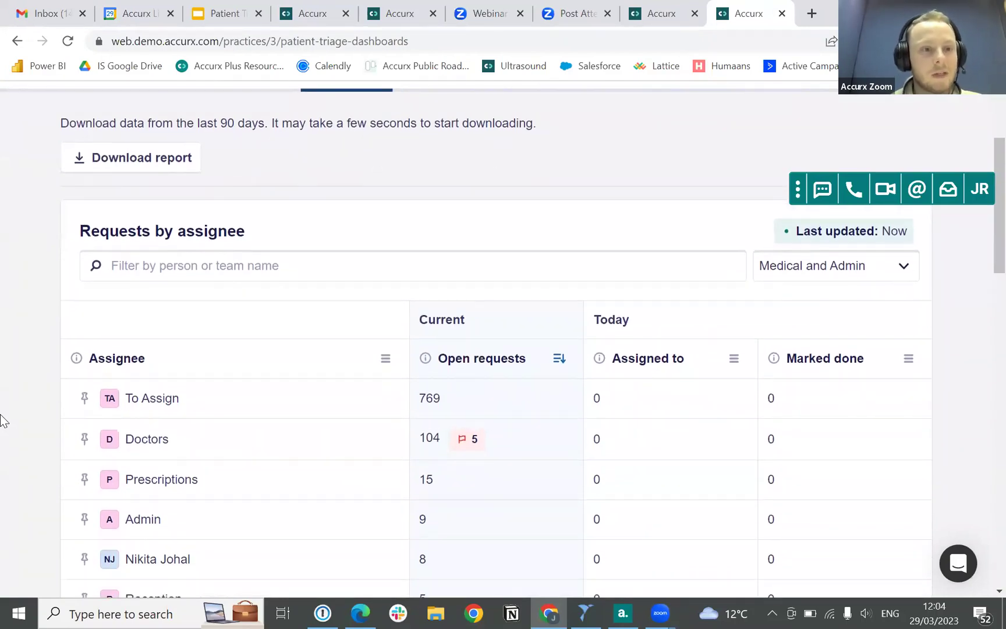
scroll(3, 421, "down", 1)
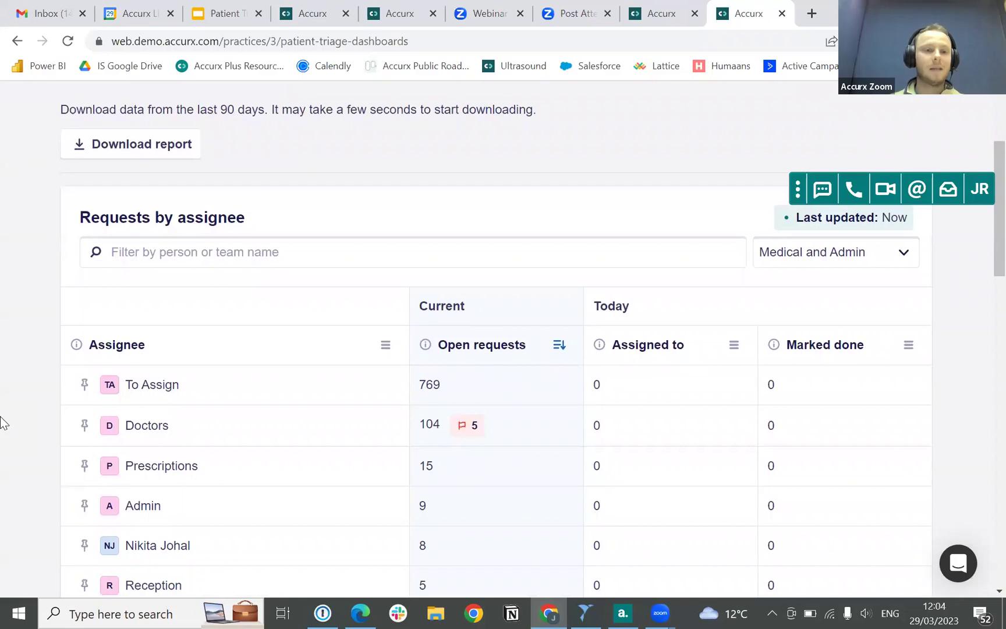
scroll(2, 421, "up", 1)
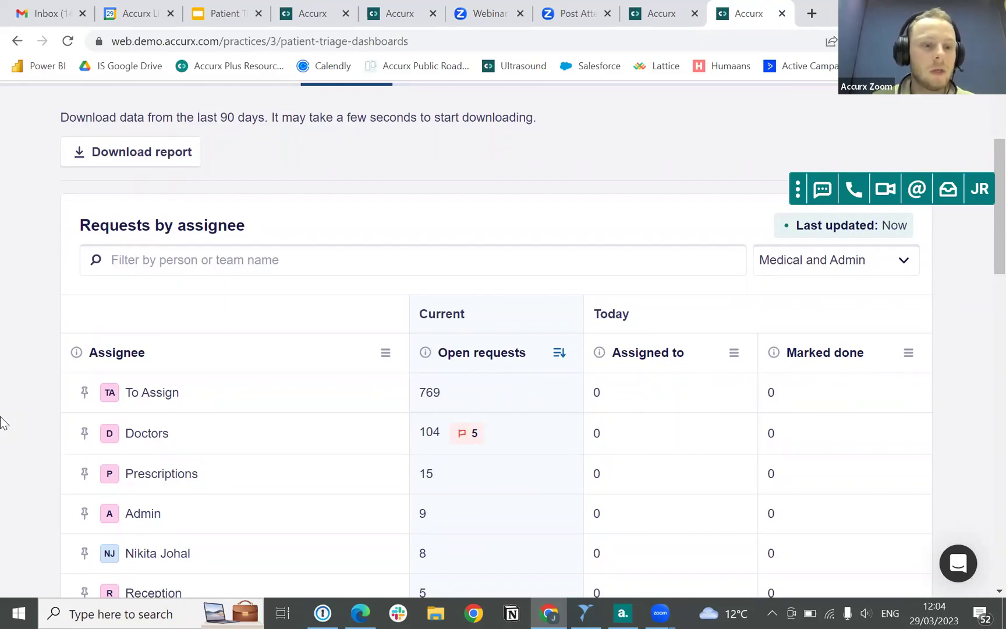
scroll(2, 423, "down", 1)
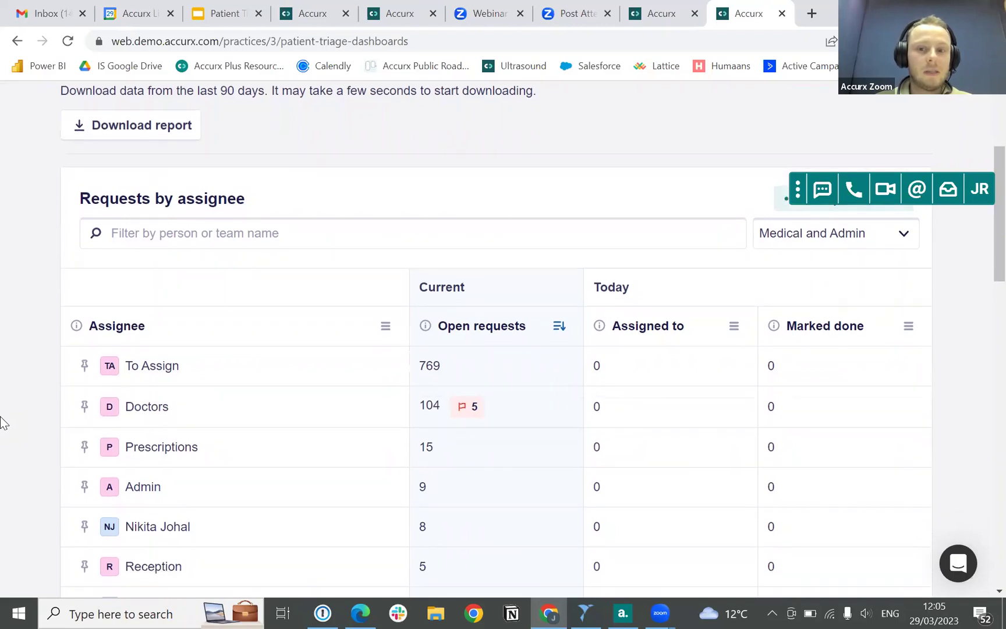
scroll(2, 422, "up", 1)
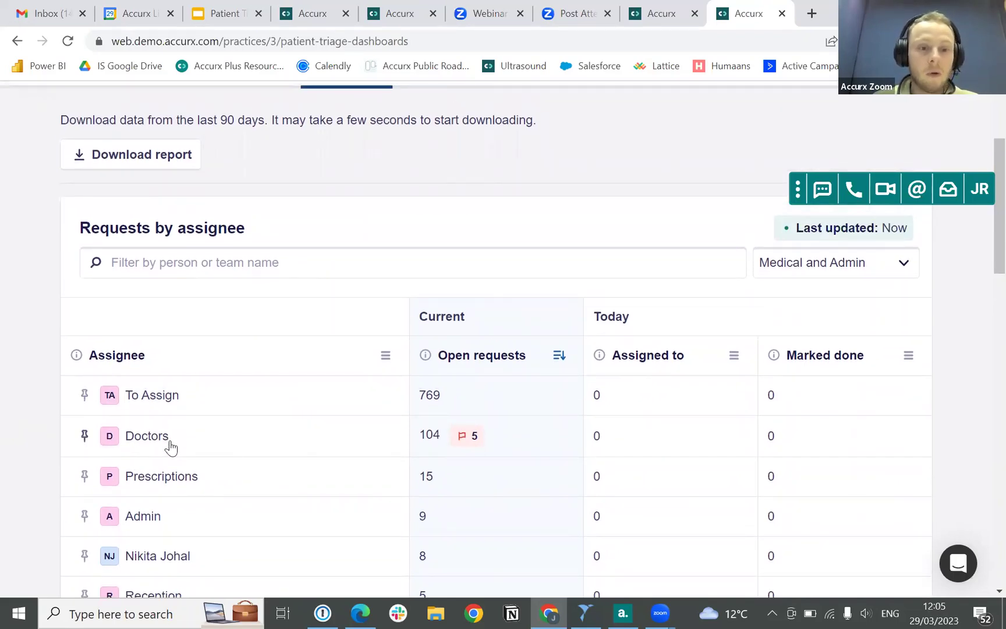
scroll(169, 448, "down", 1)
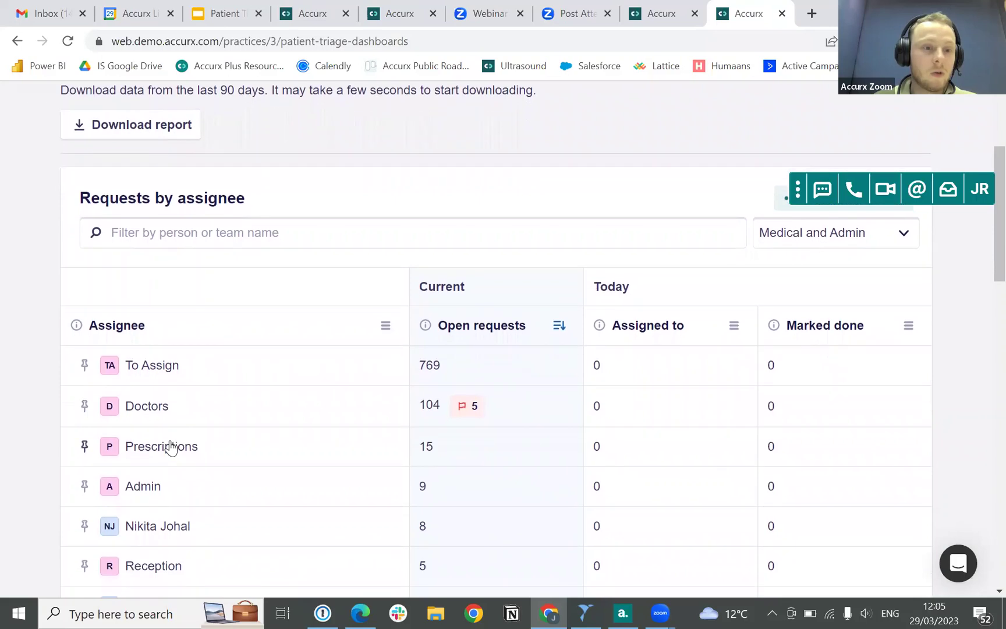
left_click(152, 219)
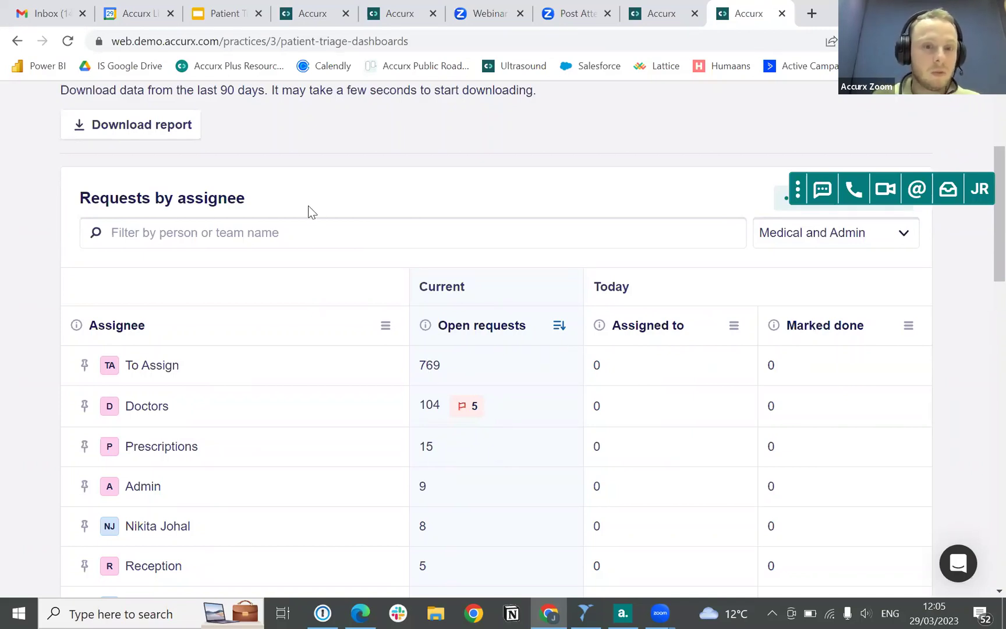
left_click(314, 224)
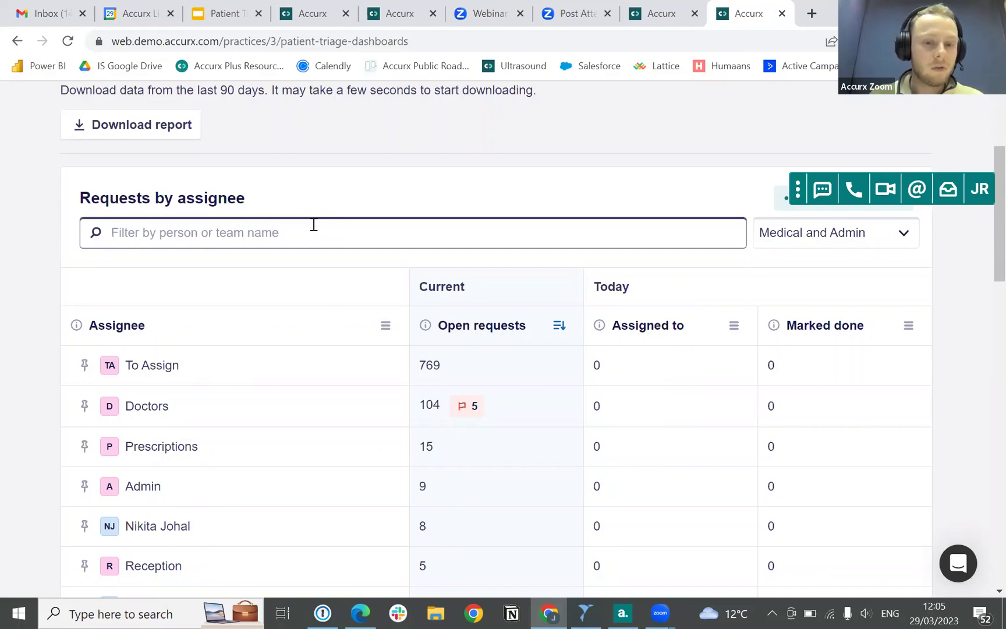
left_click(314, 224)
type("P")
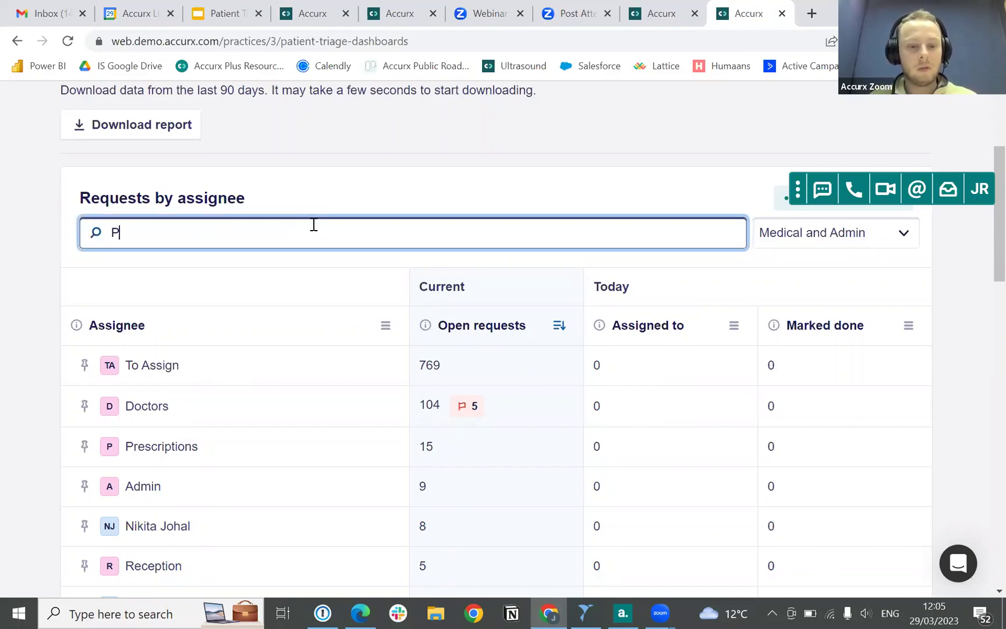
type("rescrip")
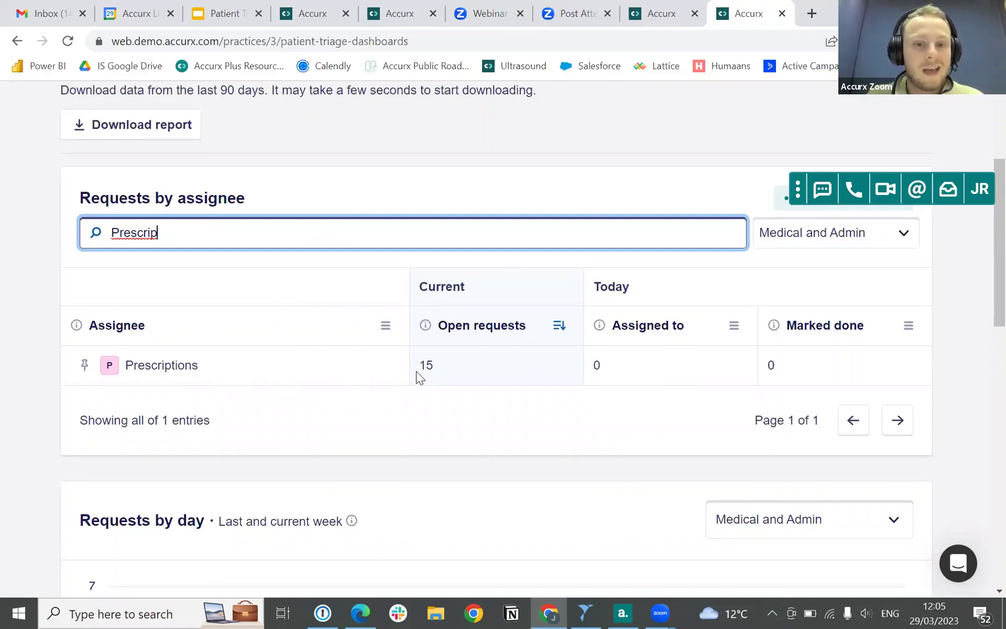
key("BackSpace")
key("BackSpace")
key("BackSpace")
key("BackSpace")
key("BackSpace")
key("BackSpace")
key("BackSpace")
key("BackSpace")
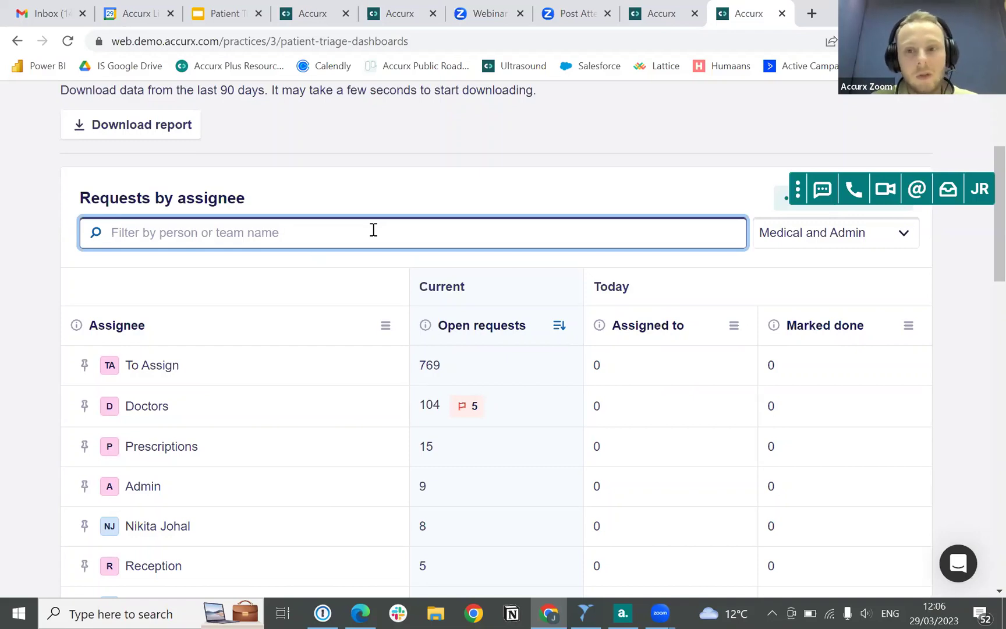
scroll(373, 230, "up", 1)
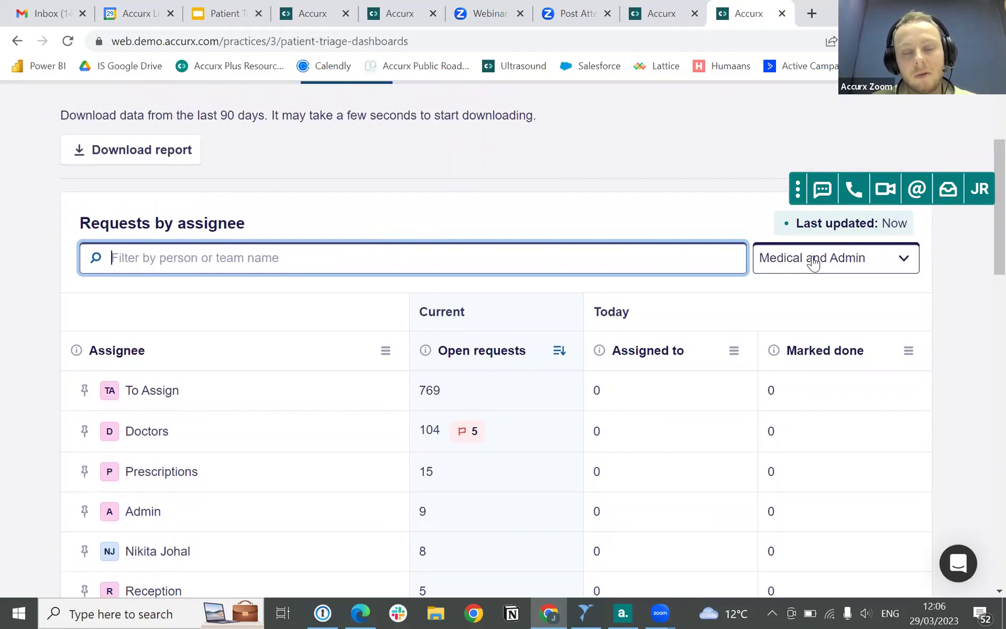
left_click(815, 263)
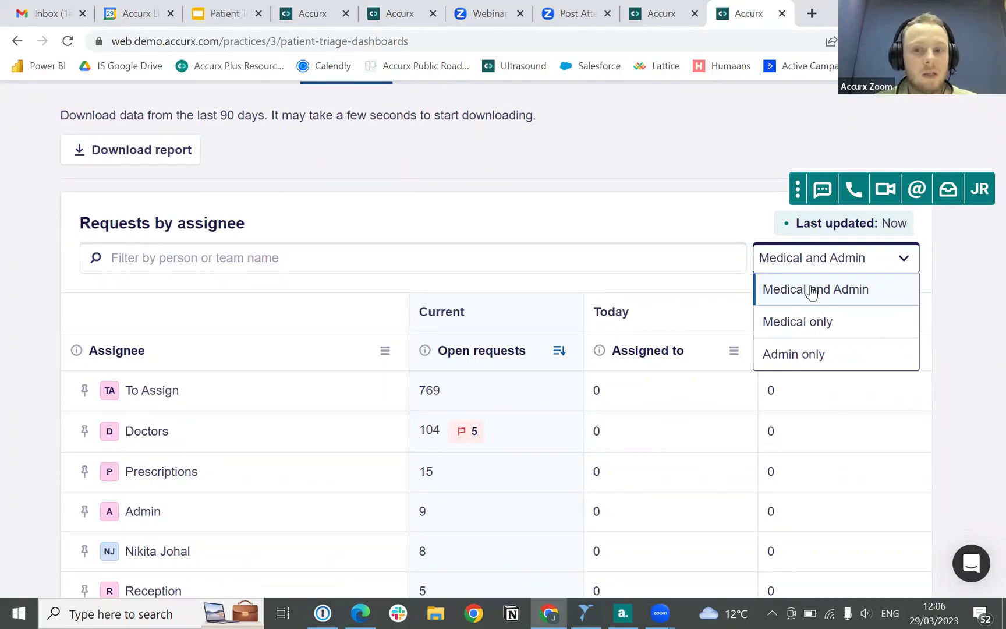
left_click(803, 324)
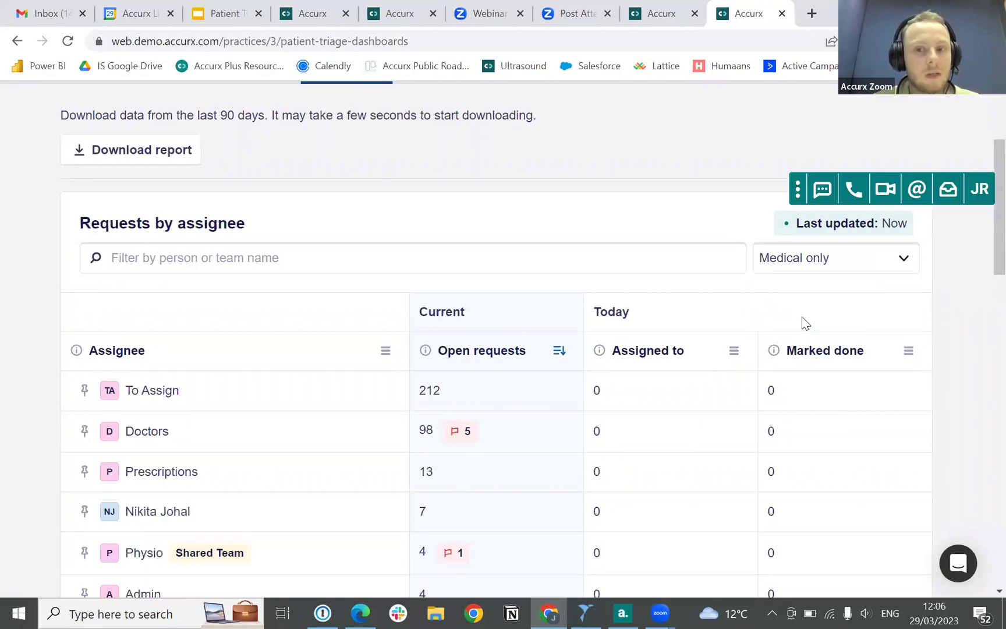
scroll(927, 433, "down", 1)
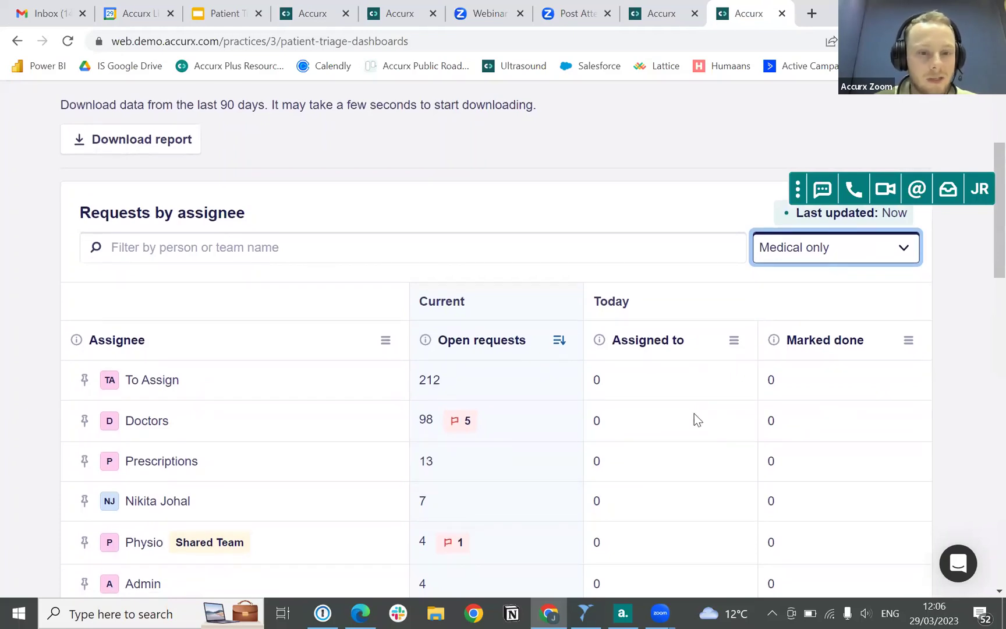
scroll(694, 414, "down", 2)
scroll(694, 414, "down", 1)
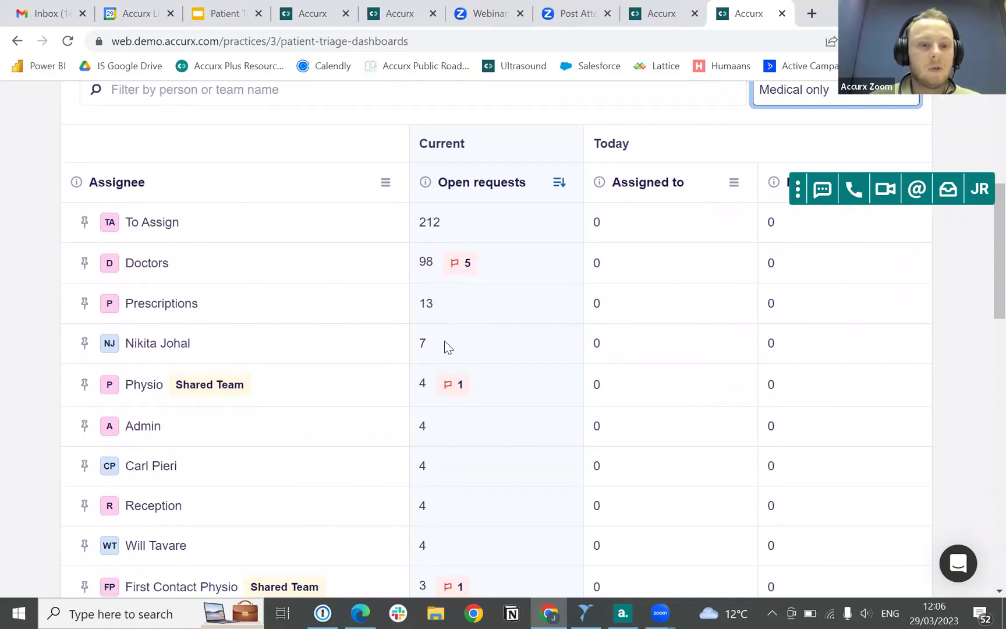
scroll(444, 341, "up", 1)
scroll(396, 356, "up", 1)
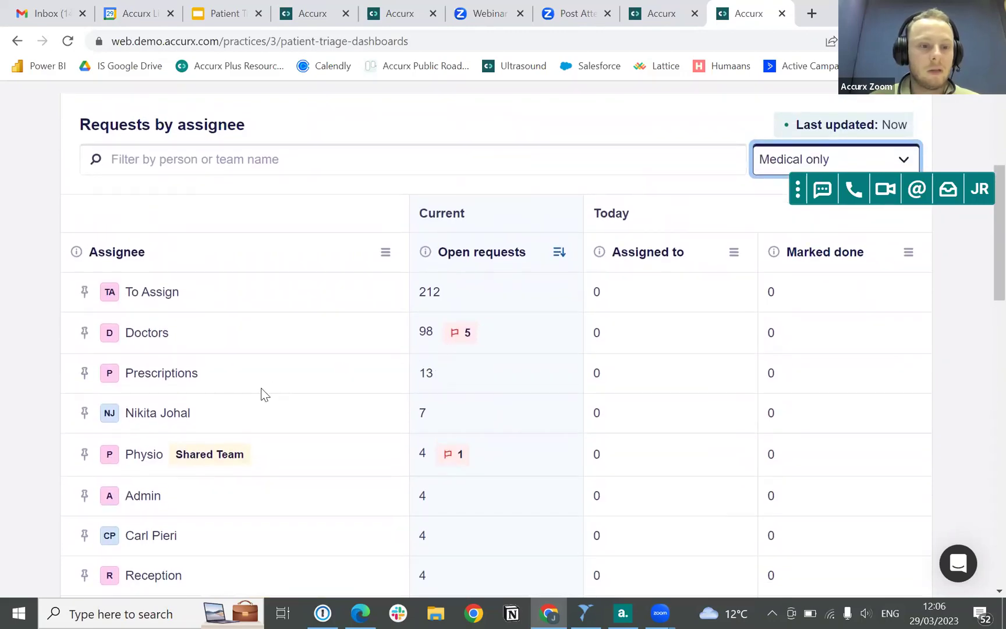
scroll(258, 420, "down", 2)
scroll(261, 419, "up", 1)
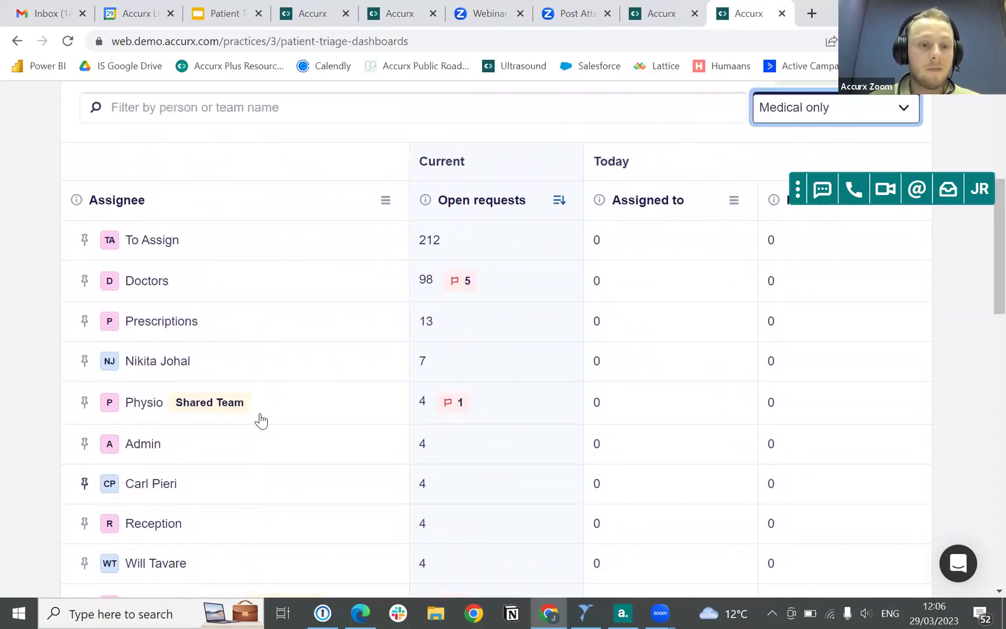
scroll(261, 419, "up", 1)
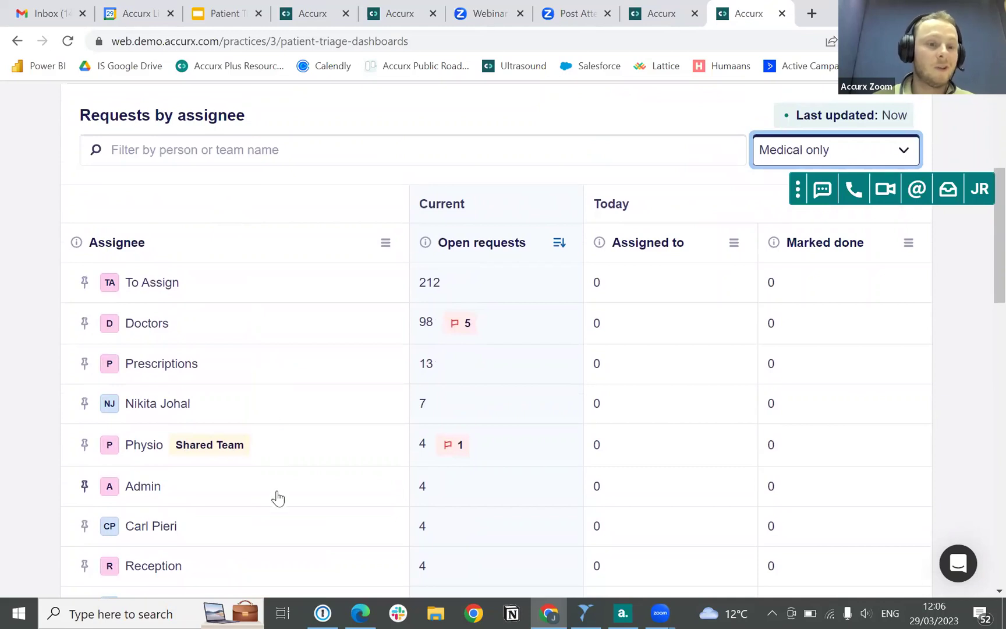
left_click(216, 147)
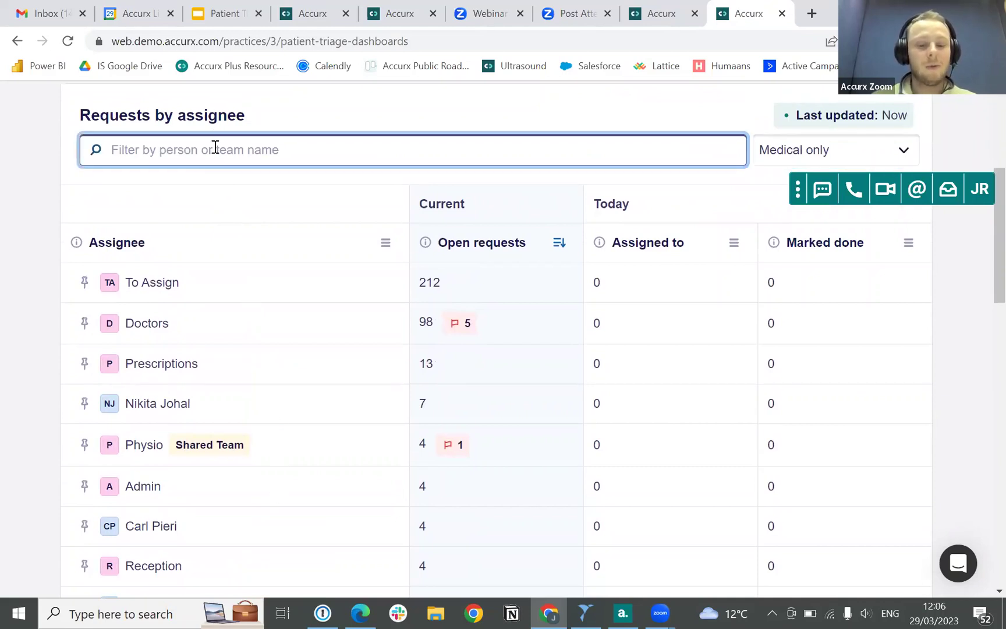
type("Hana")
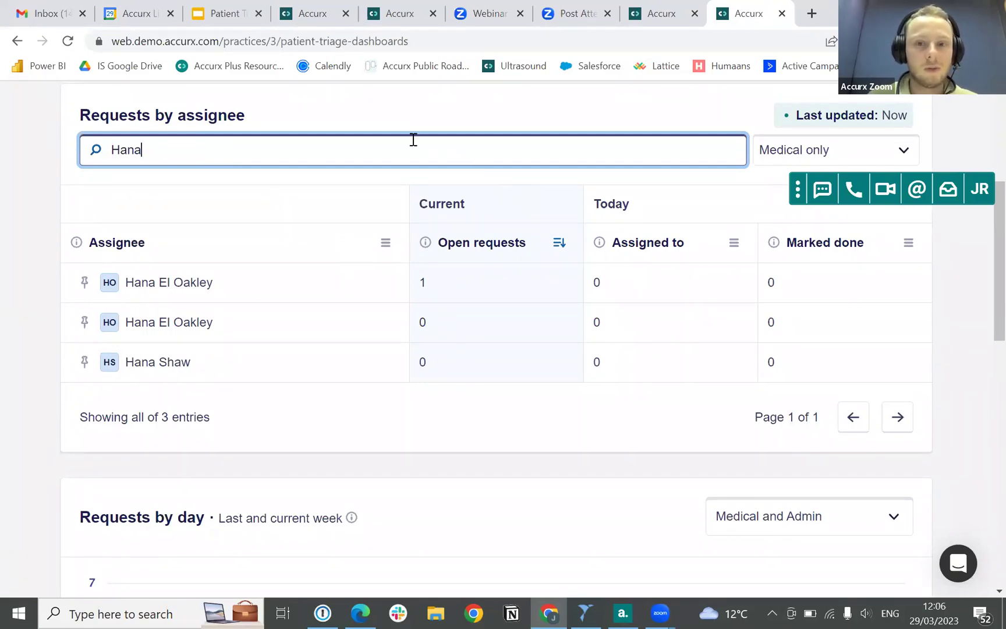
key("BackSpace")
key("BackSpace")
key("BackSpace")
key("BackSpace")
scroll(413, 140, "up", 2)
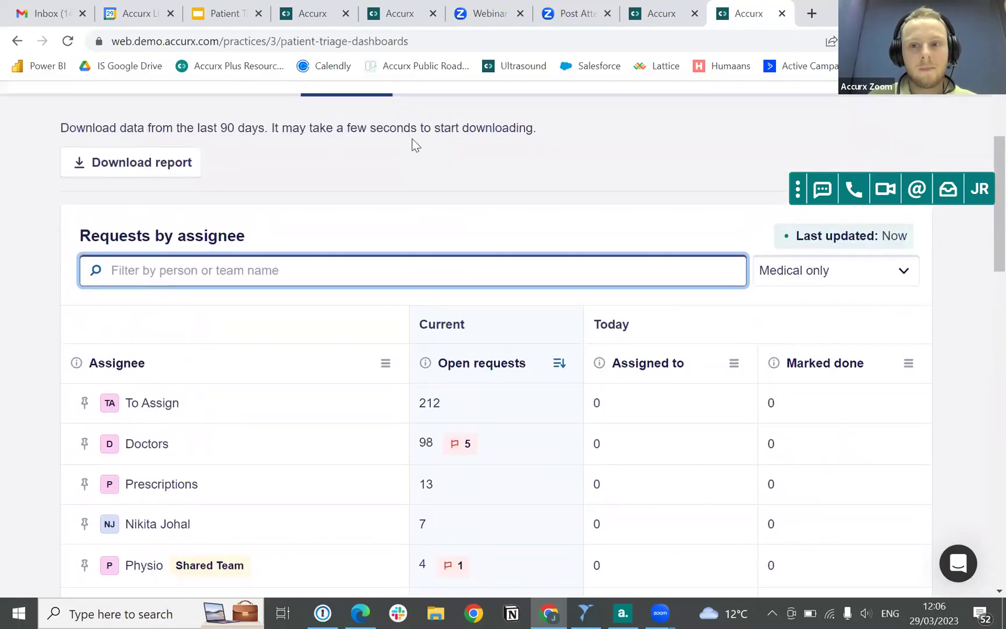
Set the assignee table's request type filter to Medical and Admin
left_click(864, 263)
left_click(850, 302)
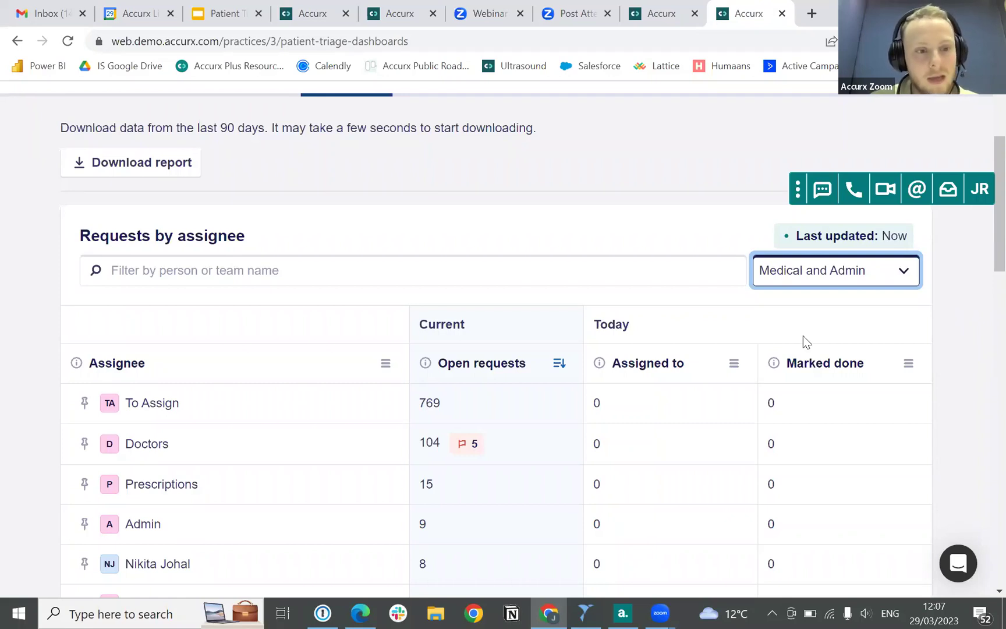
Pin To Assign, then search for the staff member by name and pin their row
left_click(82, 406)
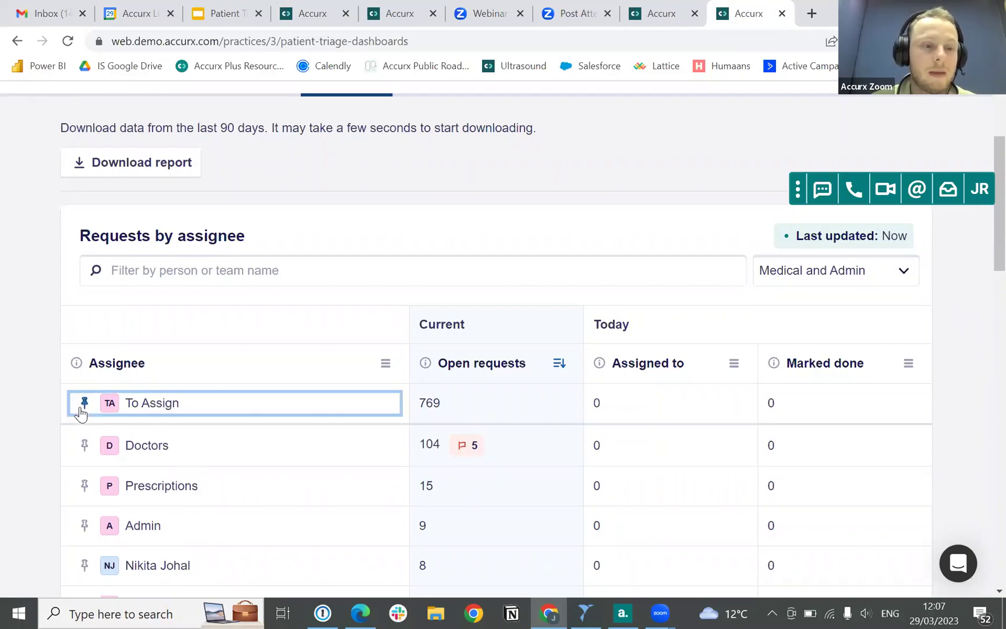
left_click(145, 269)
type("Hana")
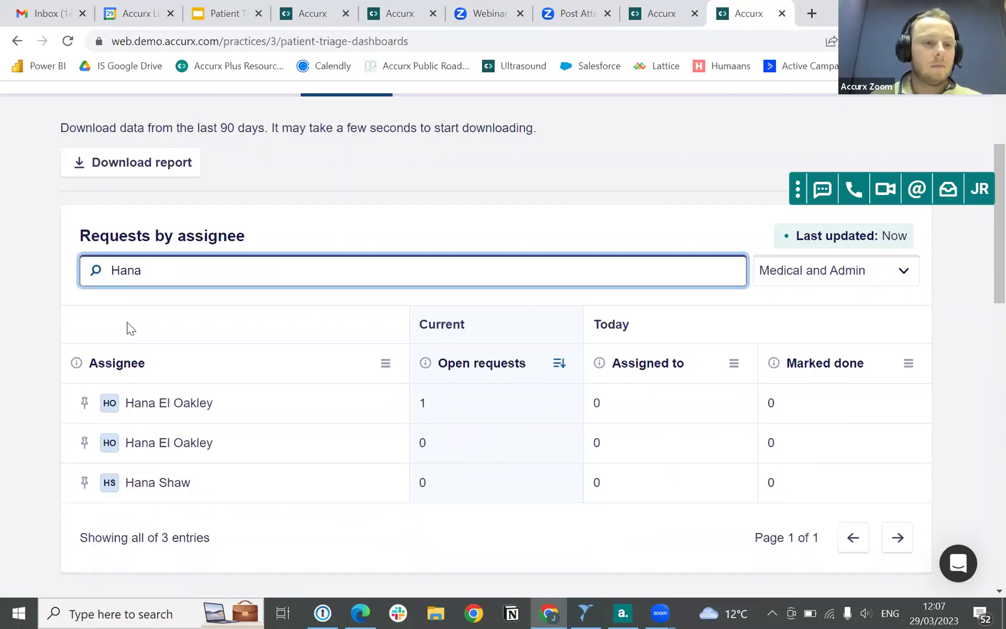
left_click(86, 403)
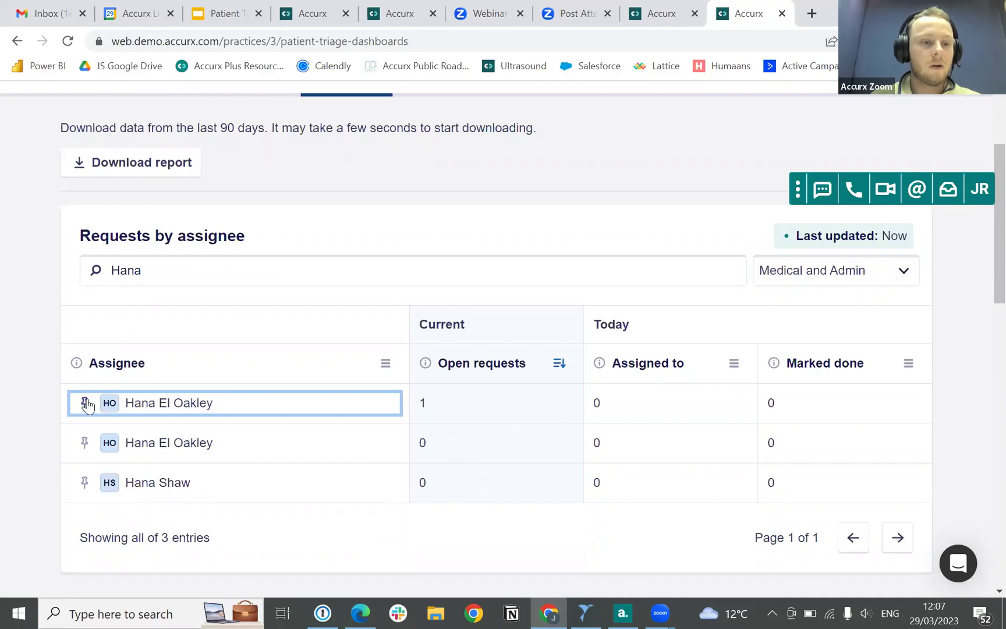
Clear the name filter and scroll through the full 440-entry assignee table
left_click(163, 268)
key("BackSpace")
key("BackSpace")
key("BackSpace")
key("BackSpace")
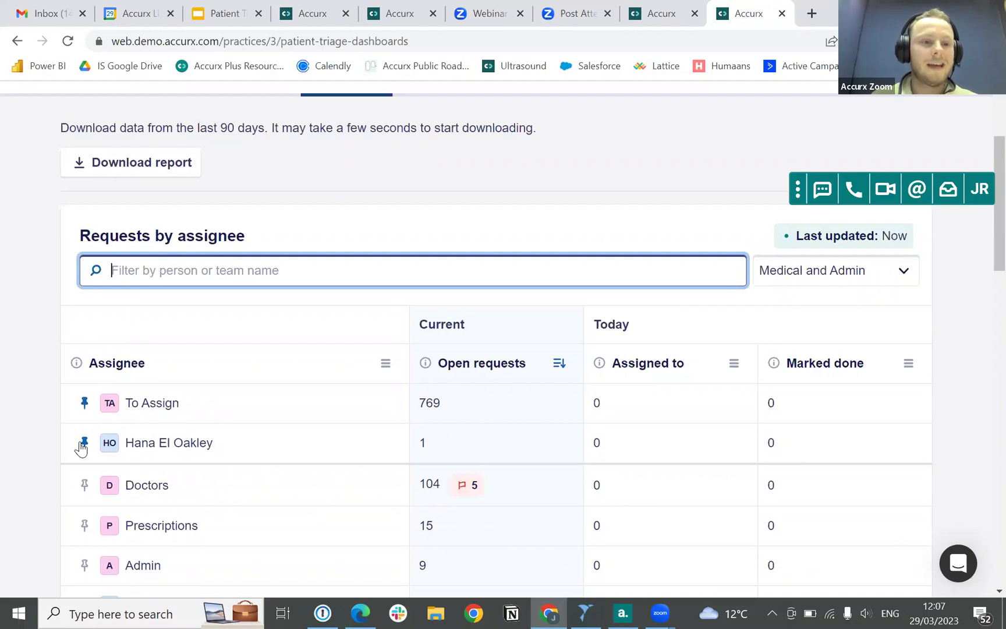
scroll(59, 437, "down", 1)
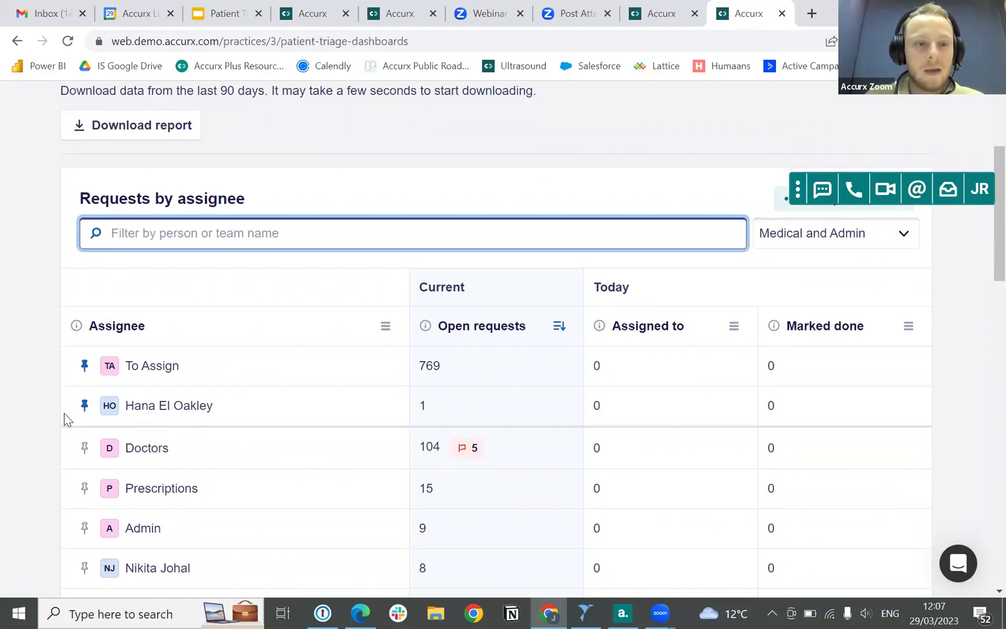
scroll(64, 414, "up", 1)
scroll(63, 414, "down", 3)
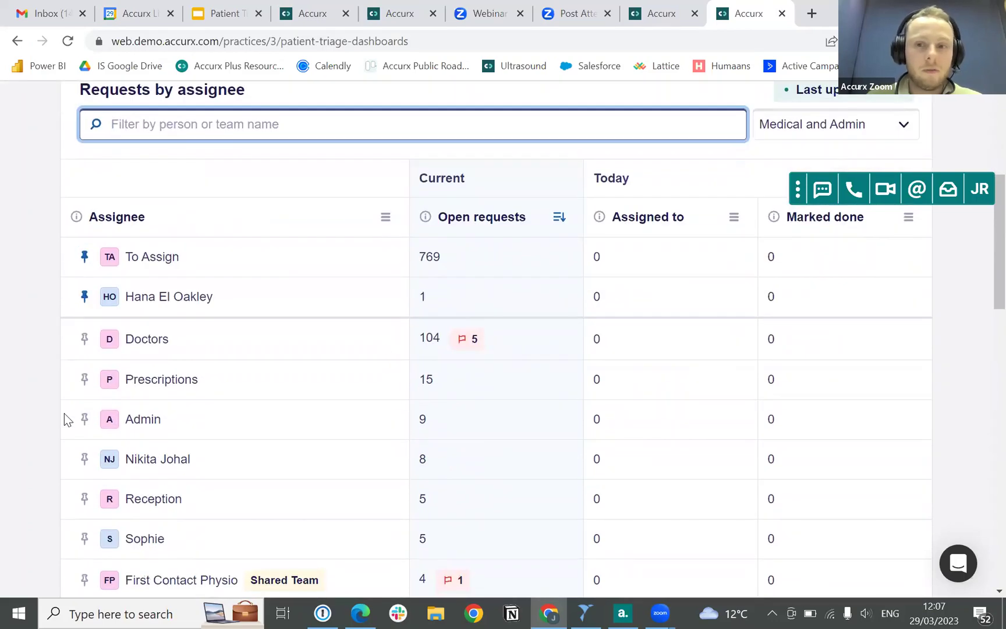
scroll(64, 414, "up", 4)
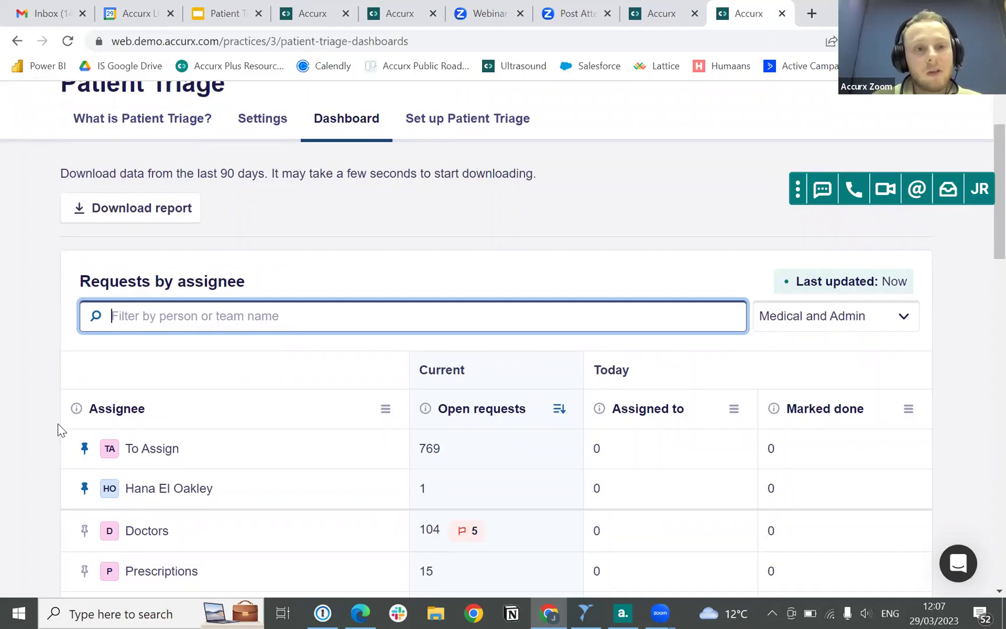
scroll(58, 424, "down", 1)
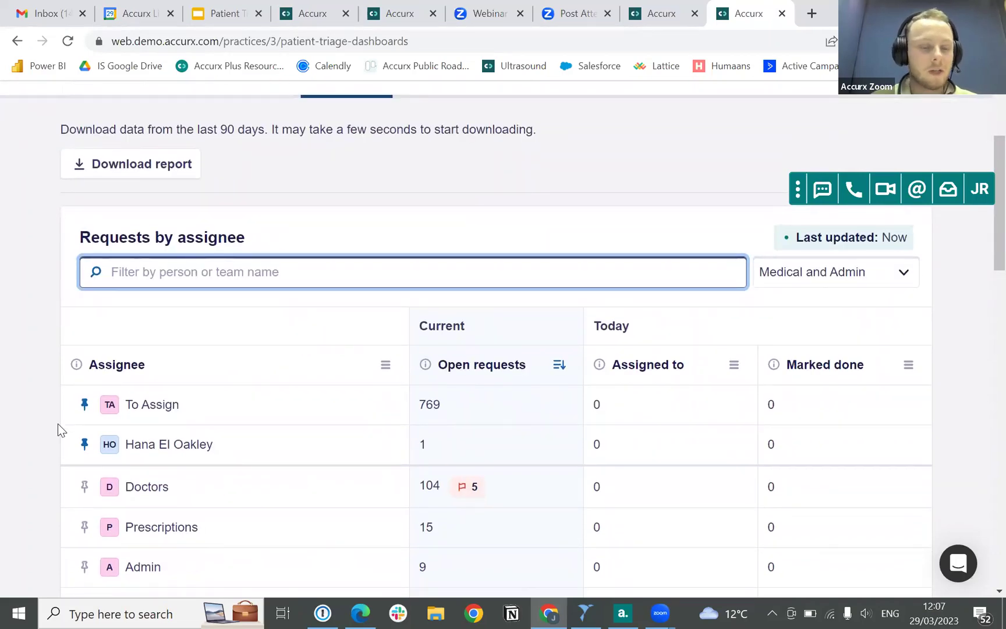
scroll(58, 424, "down", 1)
scroll(58, 424, "down", 10)
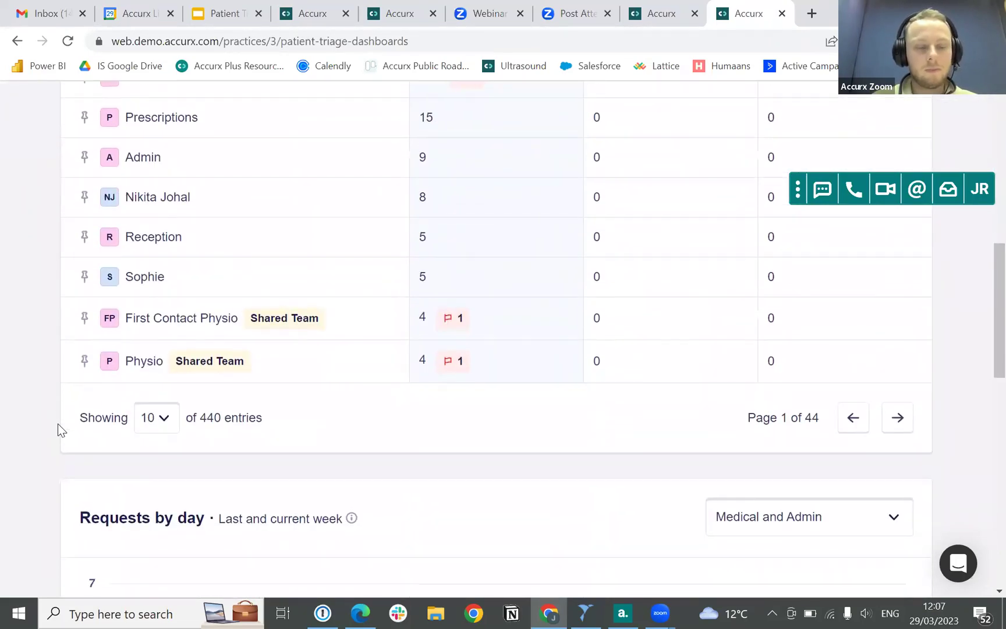
scroll(58, 424, "up", 3)
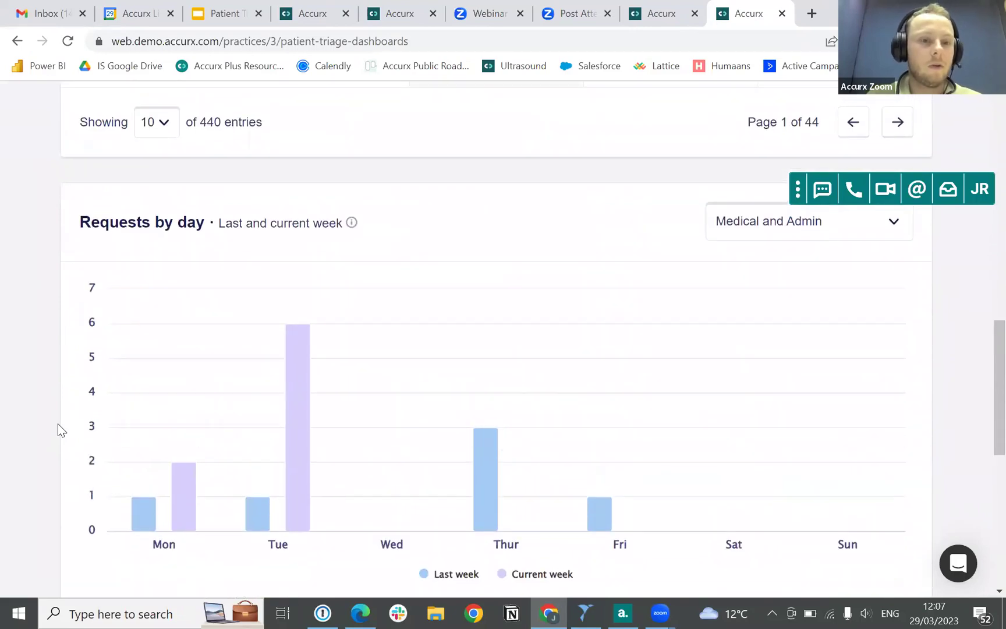
scroll(57, 424, "down", 1)
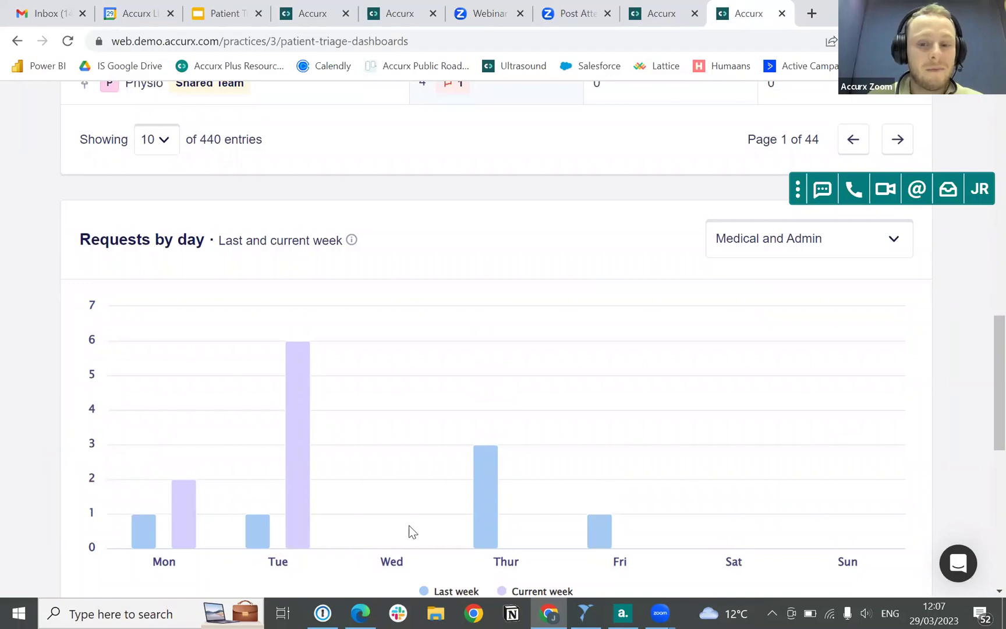
left_click(775, 254)
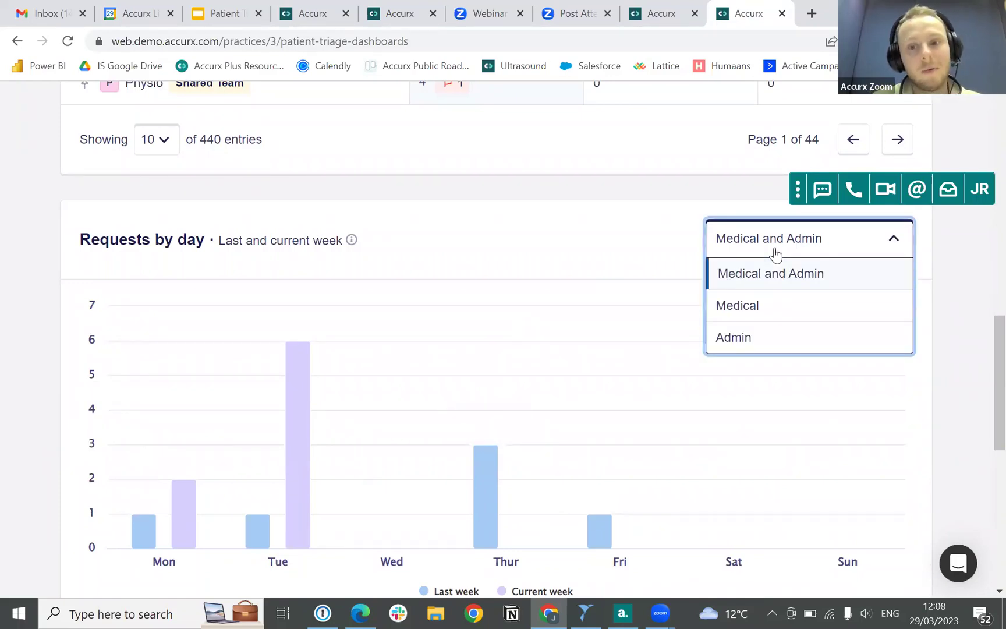
left_click(768, 307)
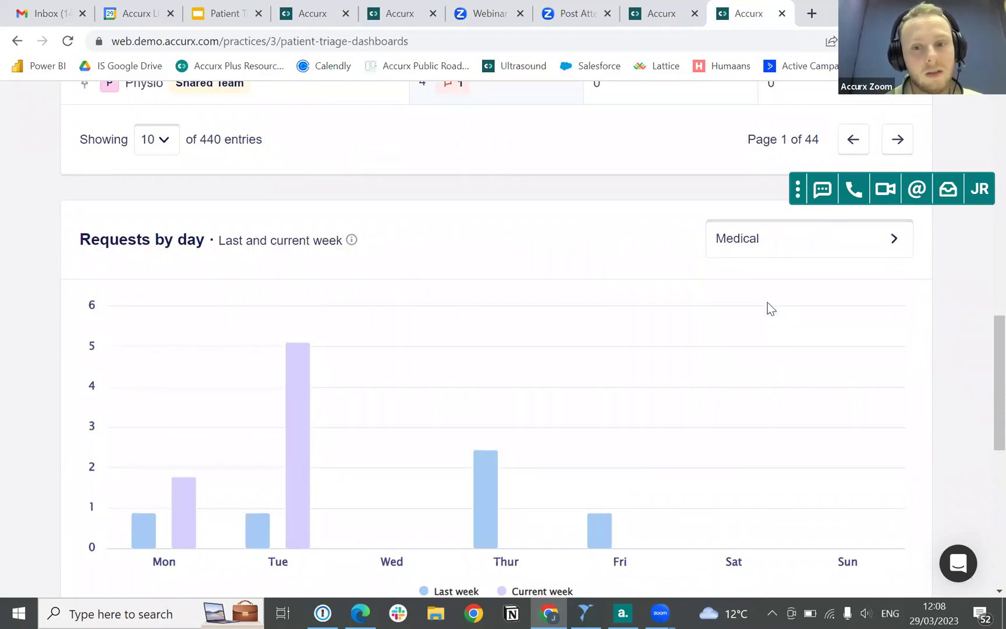
left_click(756, 253)
left_click(757, 273)
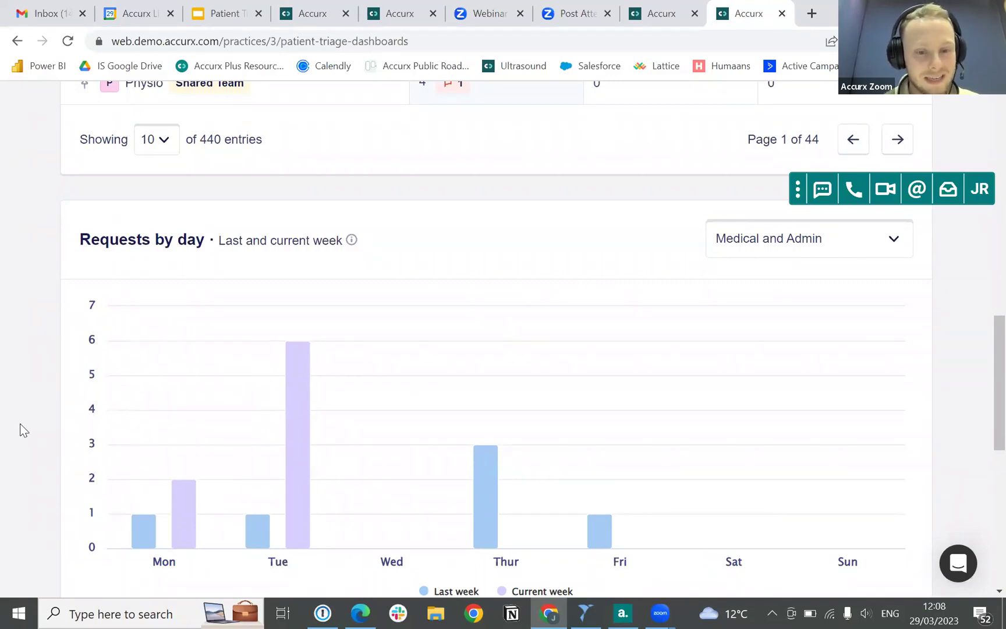
scroll(19, 424, "down", 8)
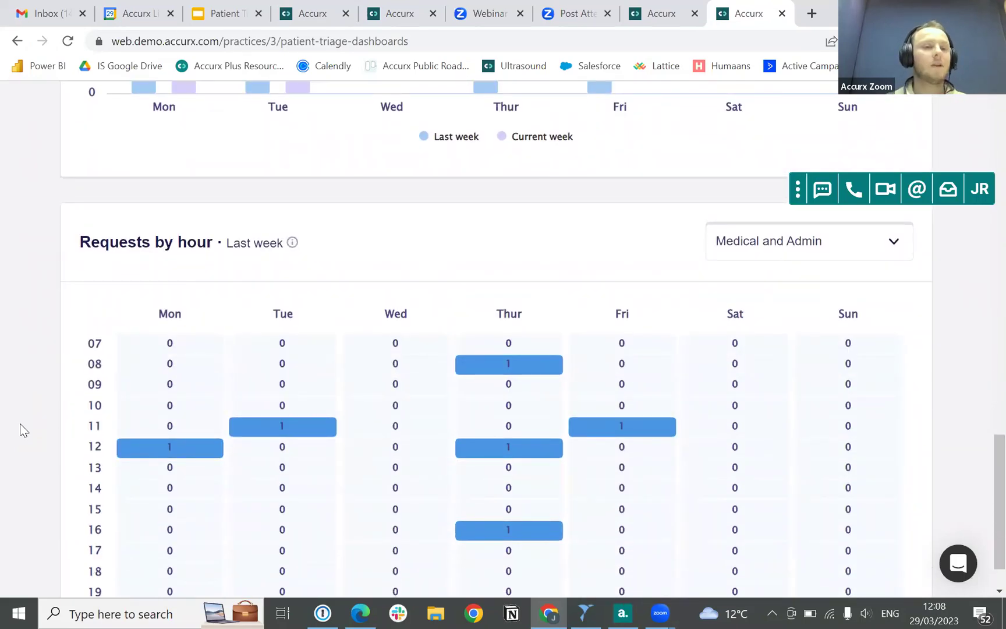
scroll(20, 424, "down", 1)
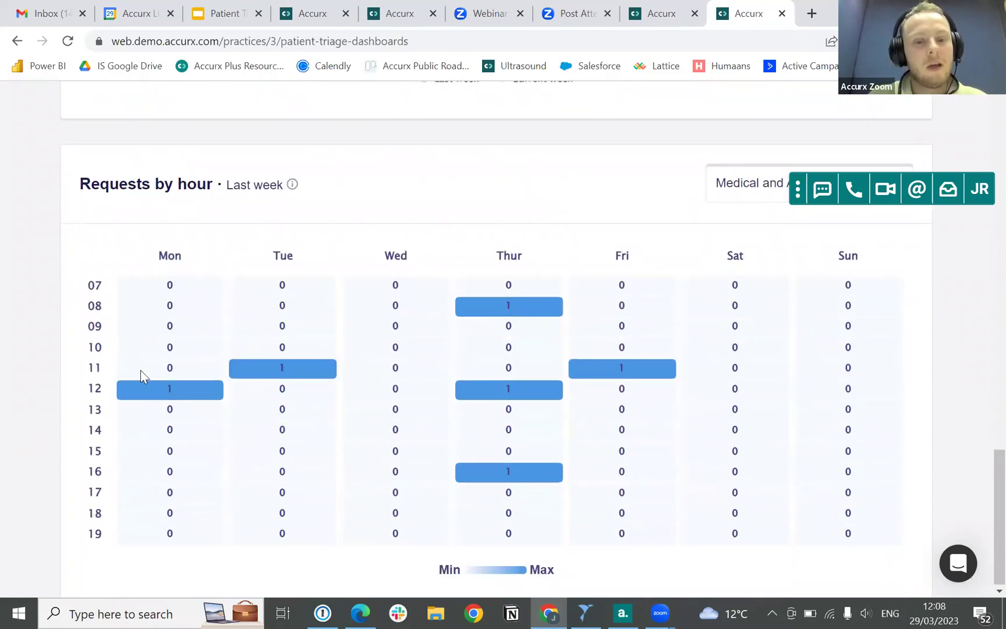
scroll(393, 432, "up", 1)
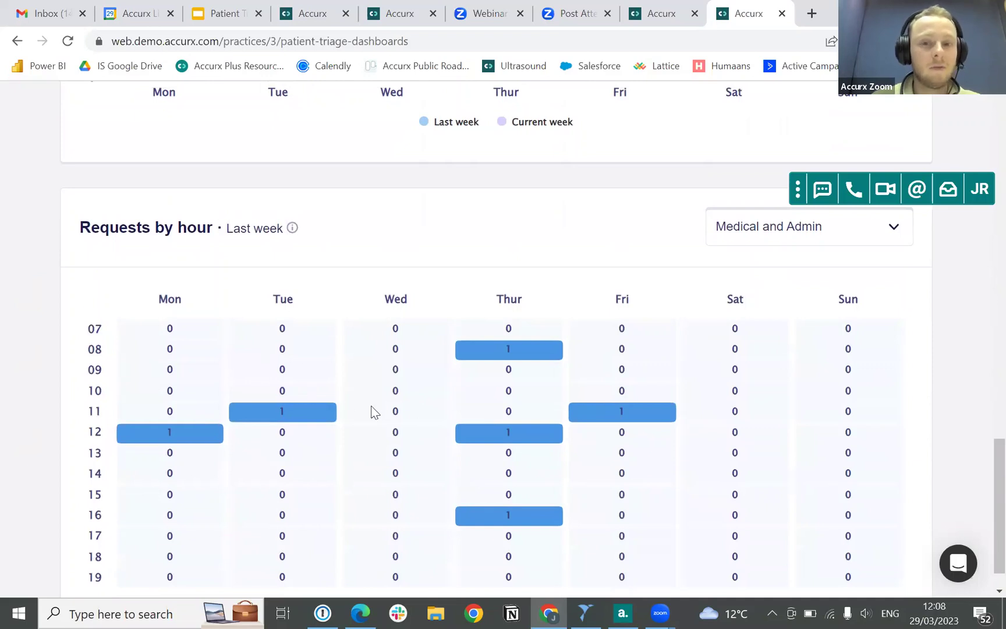
scroll(389, 417, "up", 1)
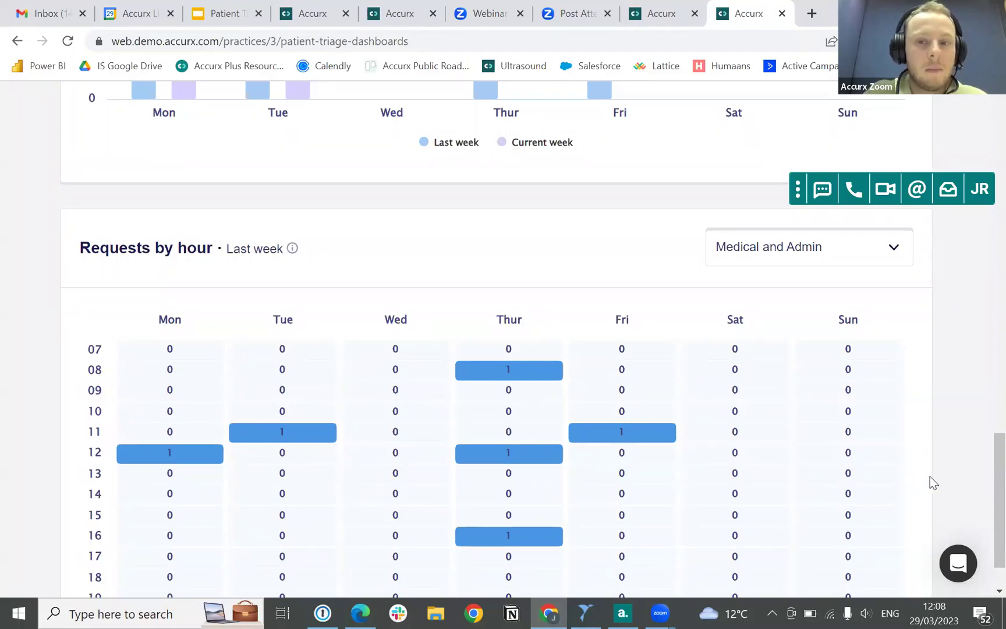
scroll(943, 466, "up", 1)
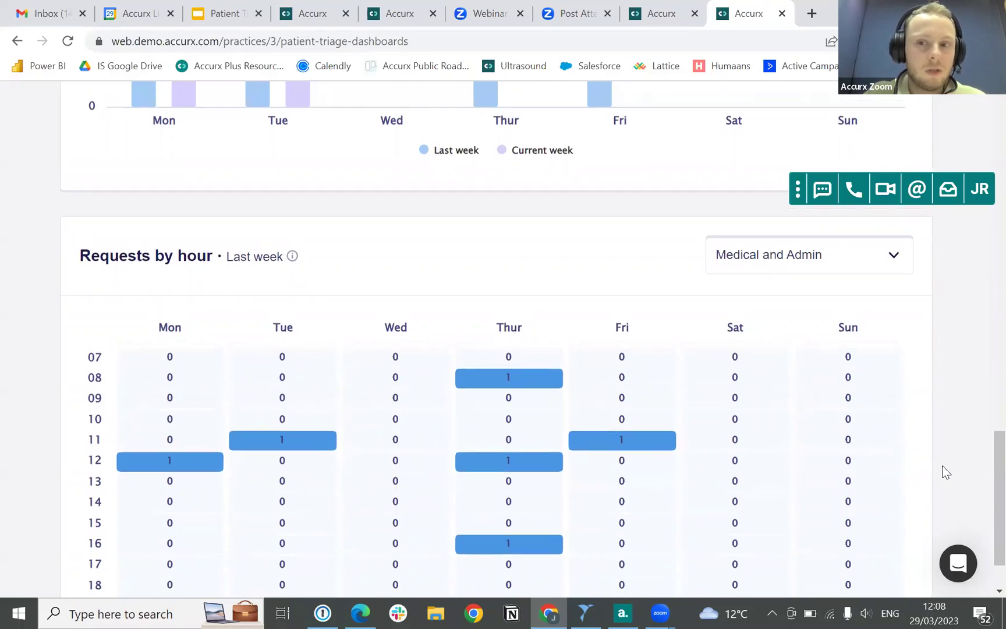